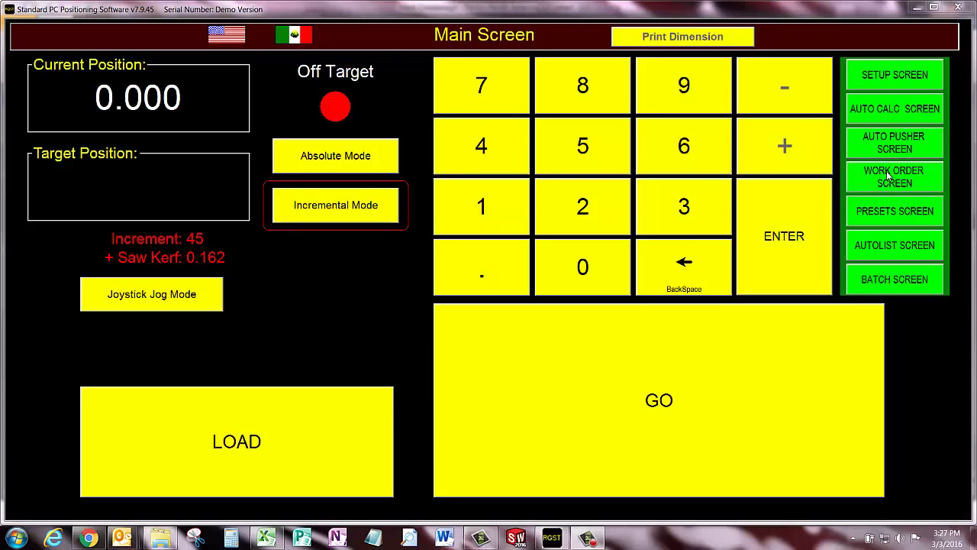
Open the work order screen and set positioning to absolute mode.
{"action": "left_click", "coordinate": [888, 176]}
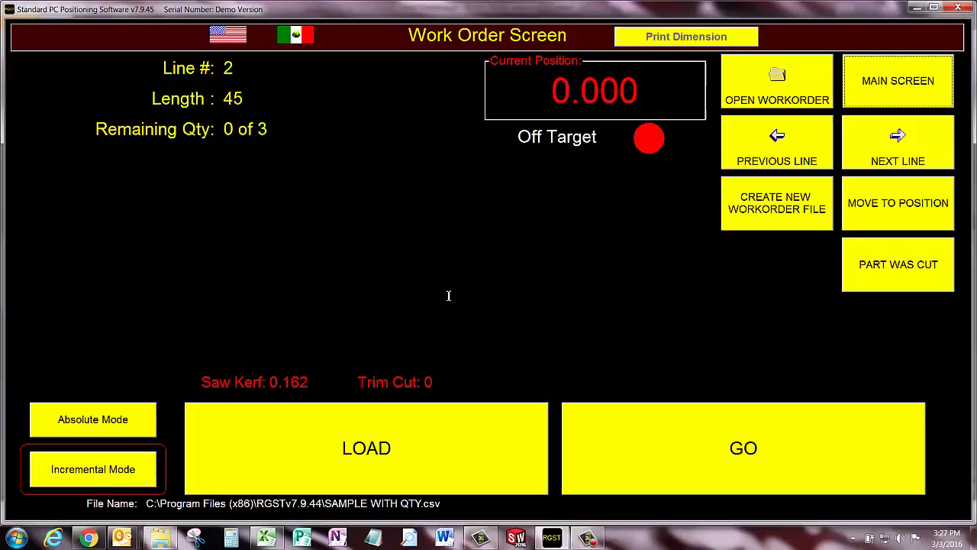
{"action": "left_click", "coordinate": [116, 424]}
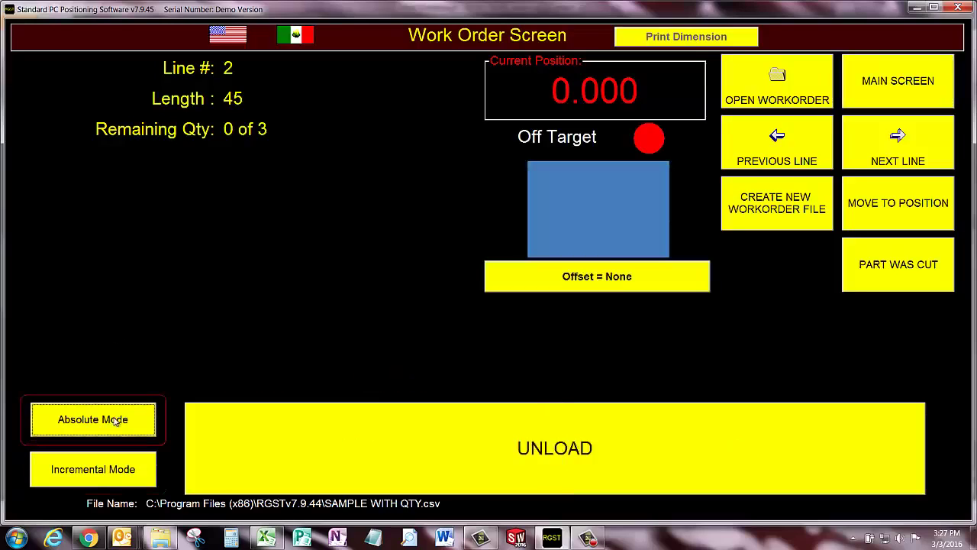
{"action": "left_click", "coordinate": [99, 472]}
{"action": "left_click", "coordinate": [96, 427]}
Start a new work order file and add a line with length 7 and quantity 2 to its list.
{"action": "left_click", "coordinate": [793, 213]}
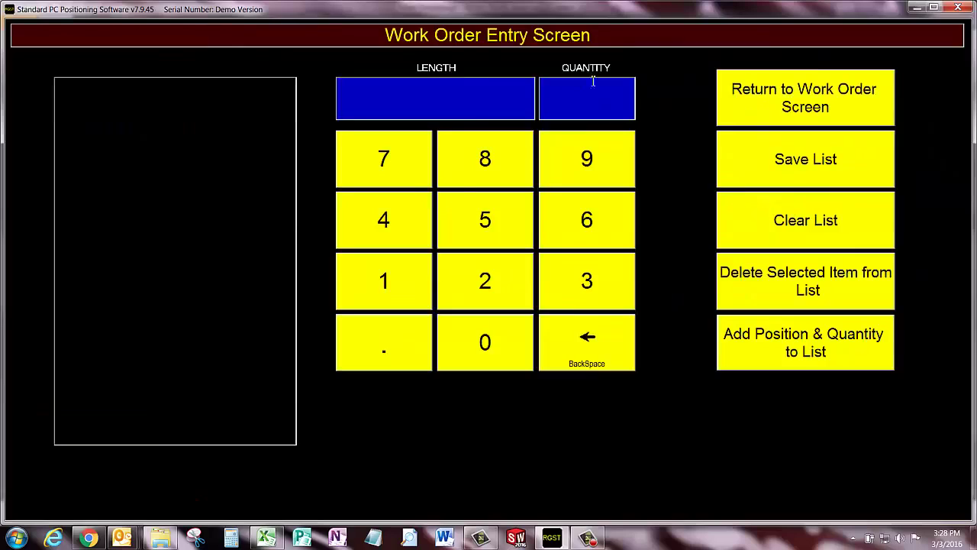
{"action": "left_click", "coordinate": [379, 155]}
{"action": "left_click", "coordinate": [484, 300]}
{"action": "left_click", "coordinate": [823, 344]}
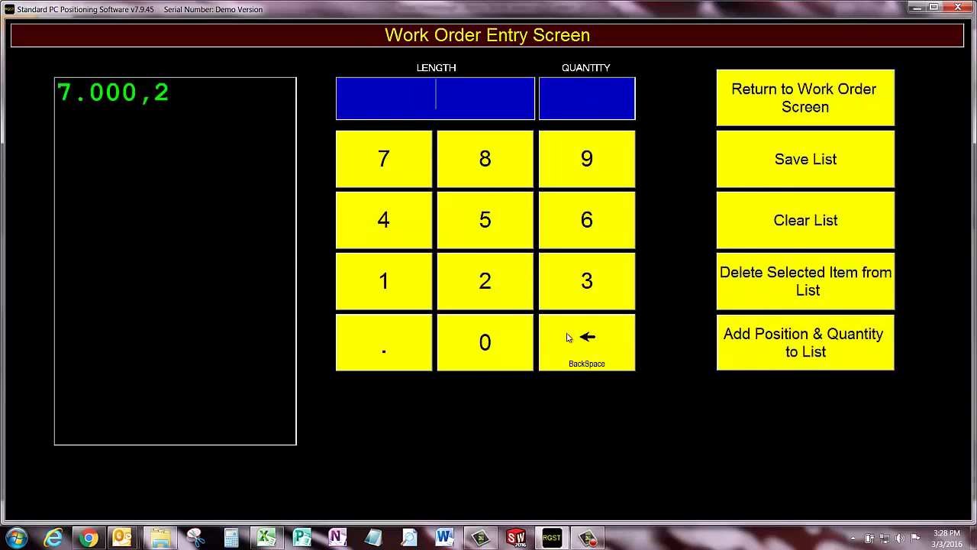
Add a line with length 2.25 and quantity 6 to the work order list.
{"action": "left_click", "coordinate": [490, 276]}
{"action": "left_click", "coordinate": [368, 359]}
{"action": "left_click", "coordinate": [487, 287]}
{"action": "left_click", "coordinate": [450, 212]}
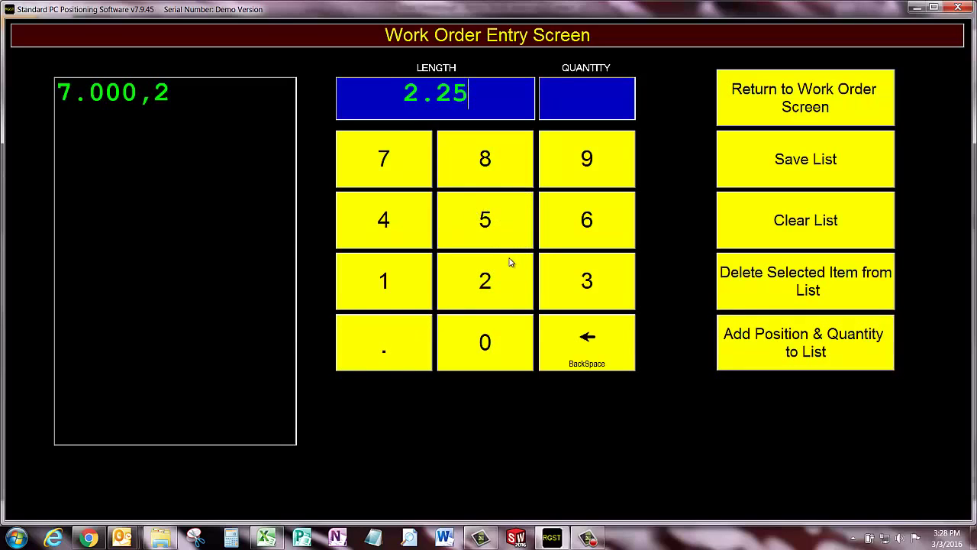
{"action": "left_click", "coordinate": [586, 229]}
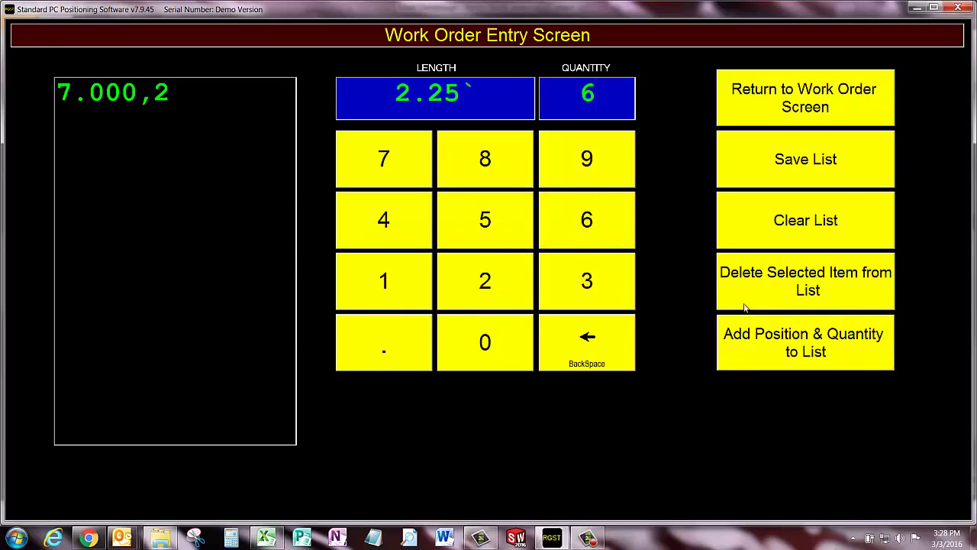
{"action": "left_click", "coordinate": [803, 347]}
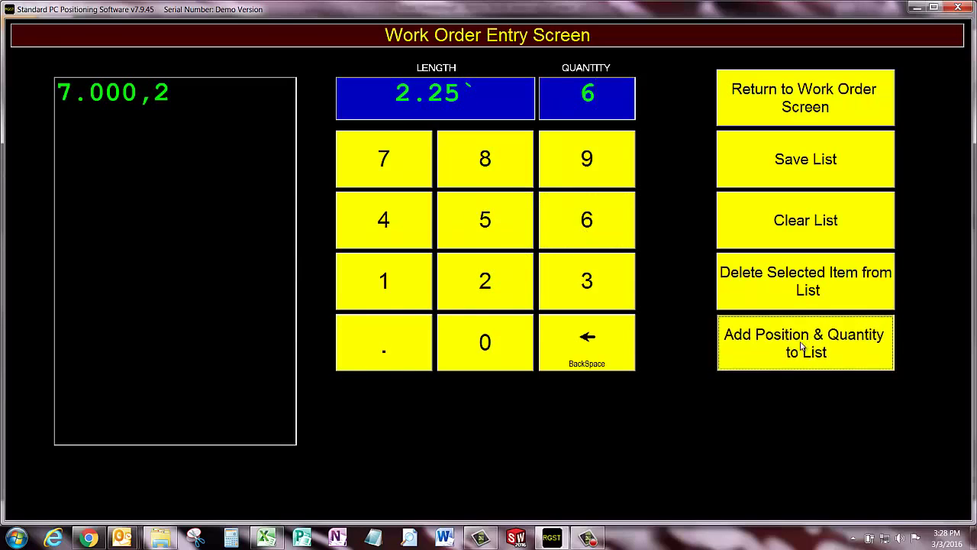
Add a line with length 75.5 and quantity 3 to the work order list.
{"action": "left_click", "coordinate": [392, 169]}
{"action": "left_click", "coordinate": [476, 222]}
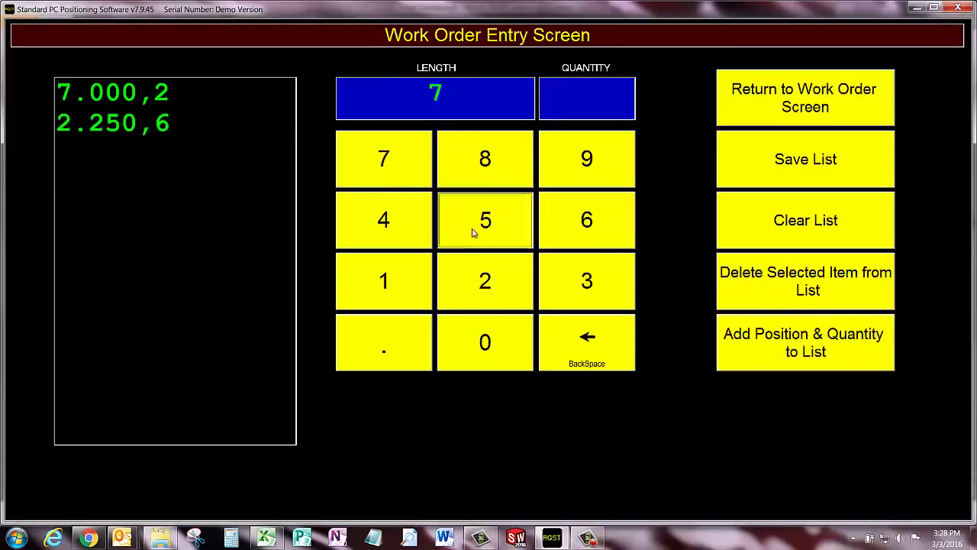
{"action": "left_click", "coordinate": [391, 344]}
{"action": "left_click", "coordinate": [476, 222]}
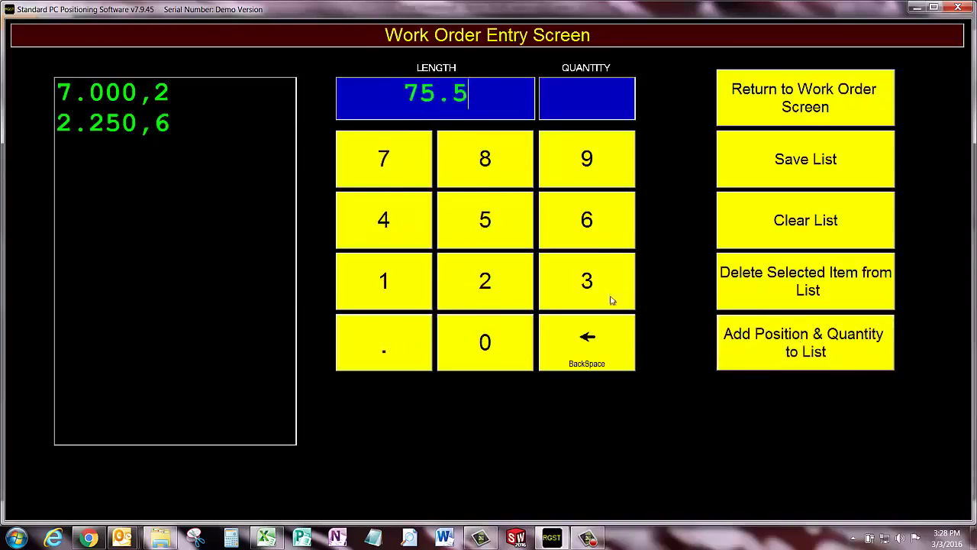
{"action": "left_click", "coordinate": [583, 105]}
{"action": "type", "text": "3"}
{"action": "left_click", "coordinate": [811, 359]}
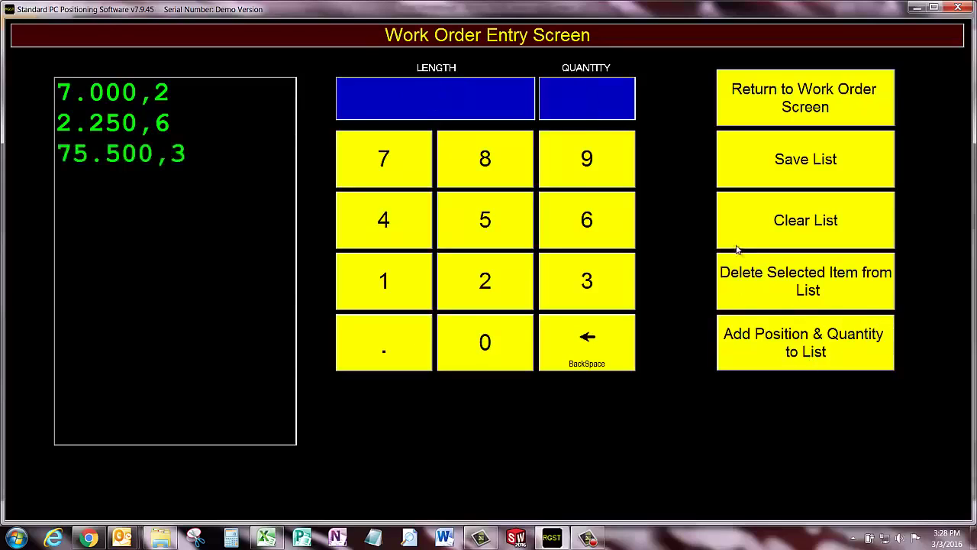
Save the work order list as a CSV file named NEW SAMPLE W QTY.
{"action": "left_click", "coordinate": [778, 160]}
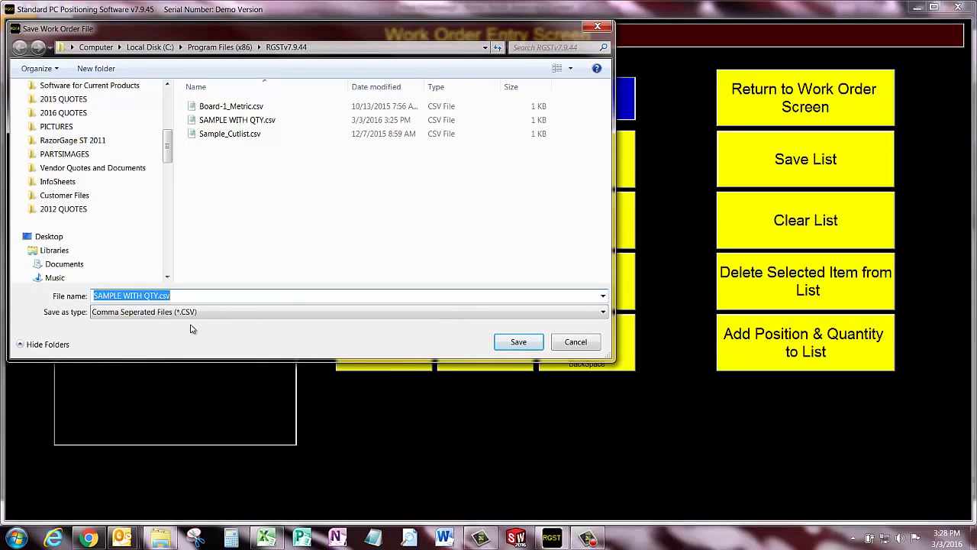
{"action": "type", "text": "NEW SAMPLE W"}
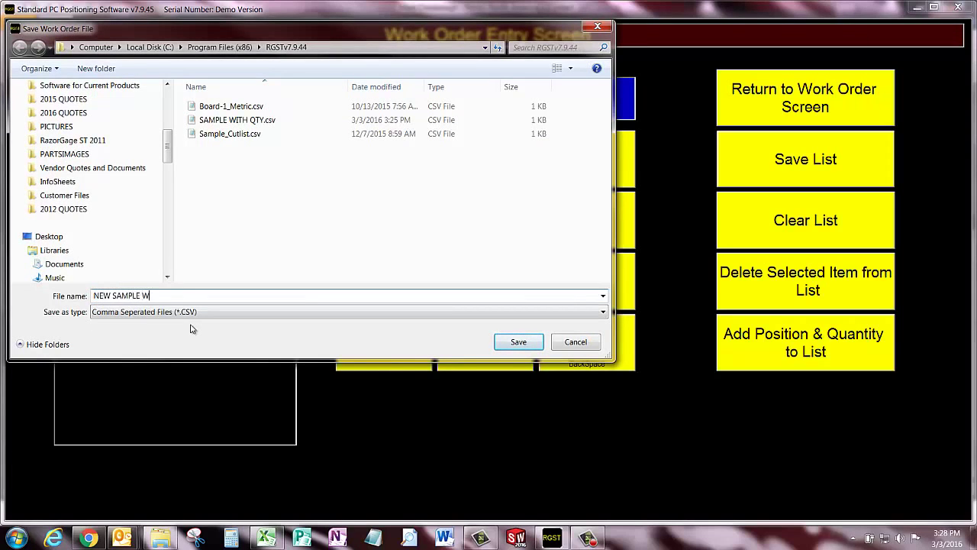
{"action": "type", "text": " QTY"}
{"action": "key", "text": "Return"}
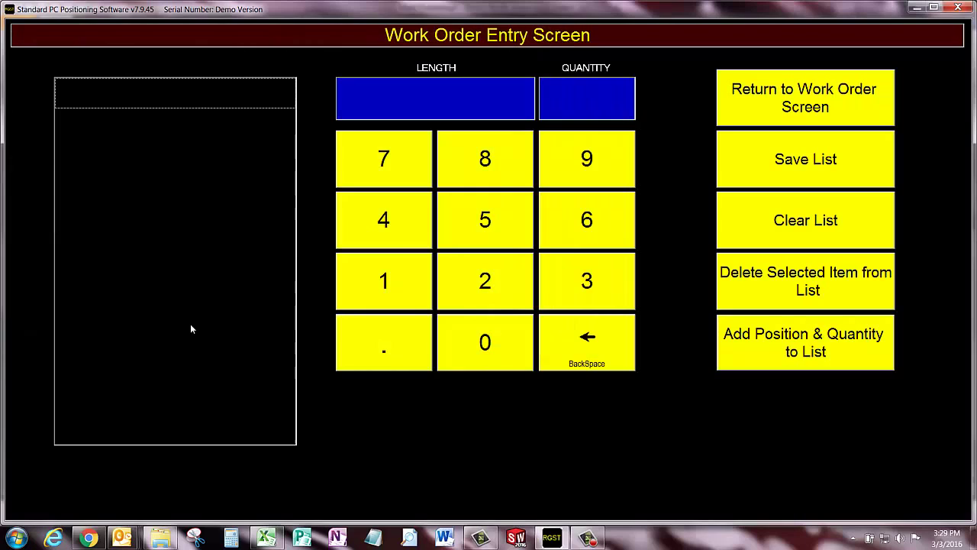
Return to the work order screen and open the work order file NEW SAMPLE W QTY.csv.
{"action": "left_click", "coordinate": [808, 101]}
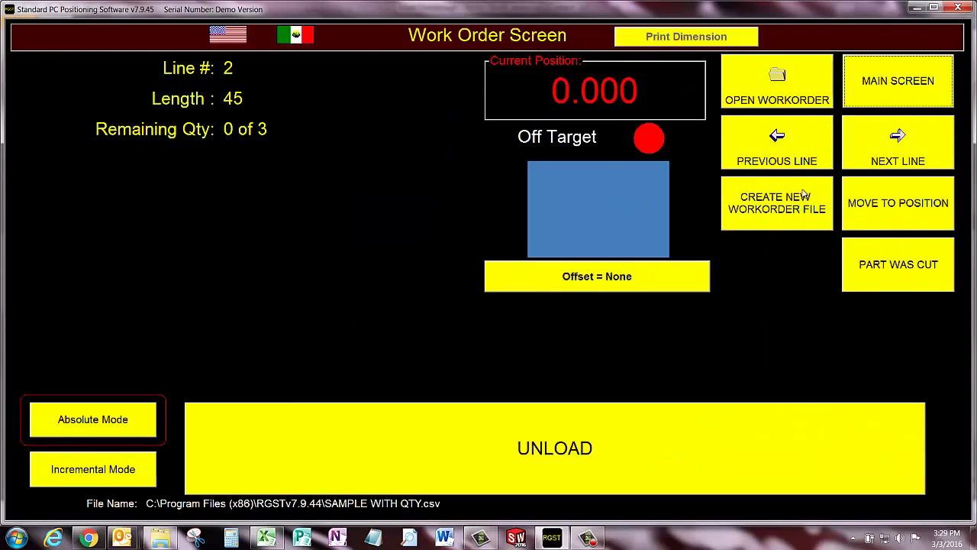
{"action": "left_click", "coordinate": [792, 91]}
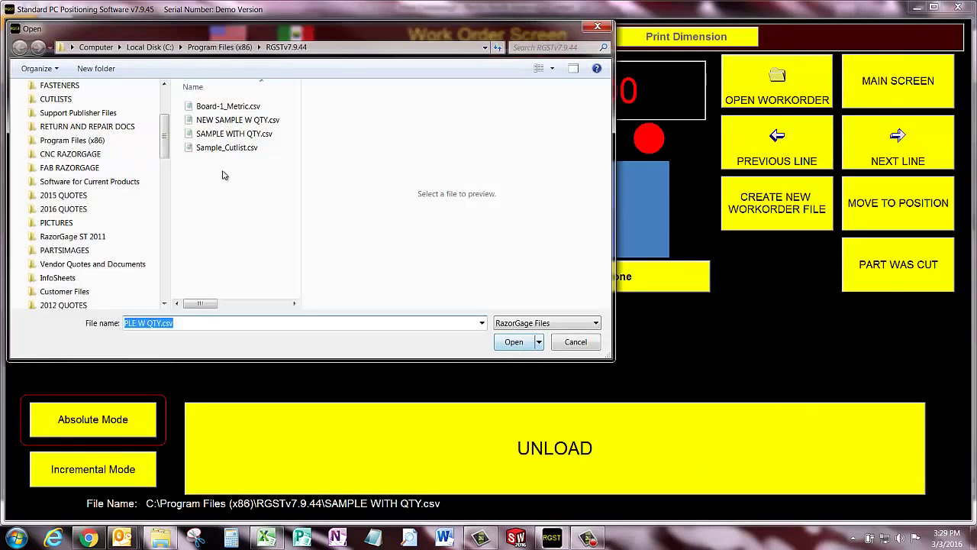
{"action": "left_click", "coordinate": [512, 342]}
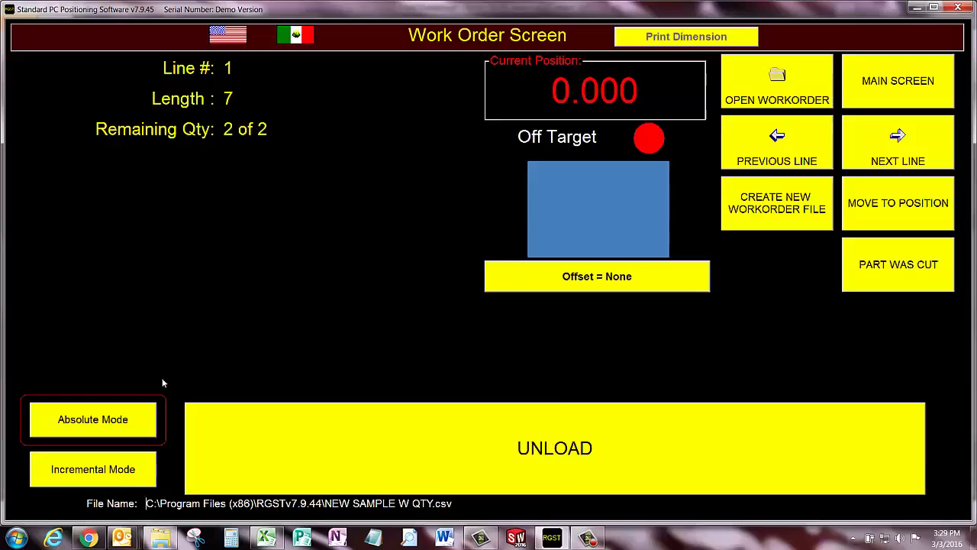
Switch to incremental mode and load stock with a length of 96 and a trim cut of 1.
{"action": "left_click", "coordinate": [115, 483]}
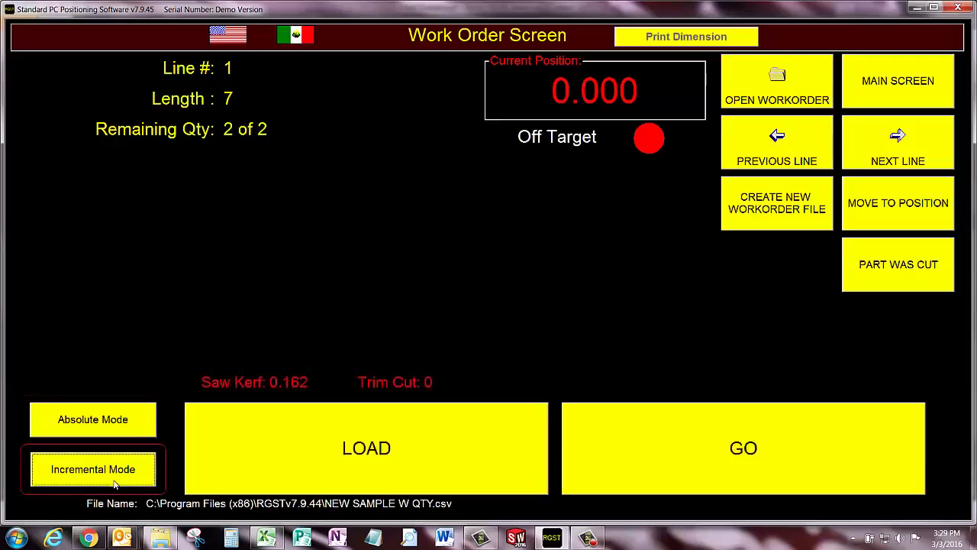
{"action": "left_click", "coordinate": [439, 445]}
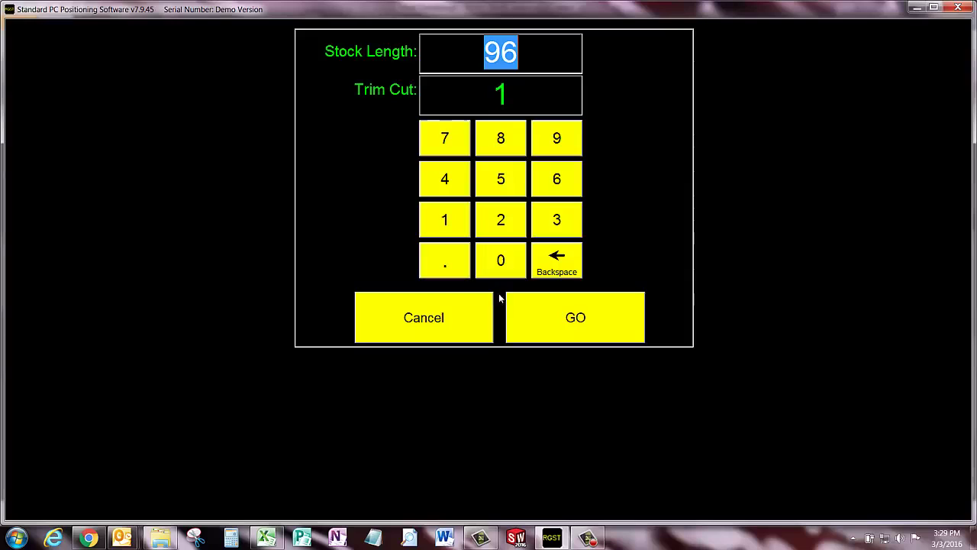
{"action": "left_click", "coordinate": [550, 324]}
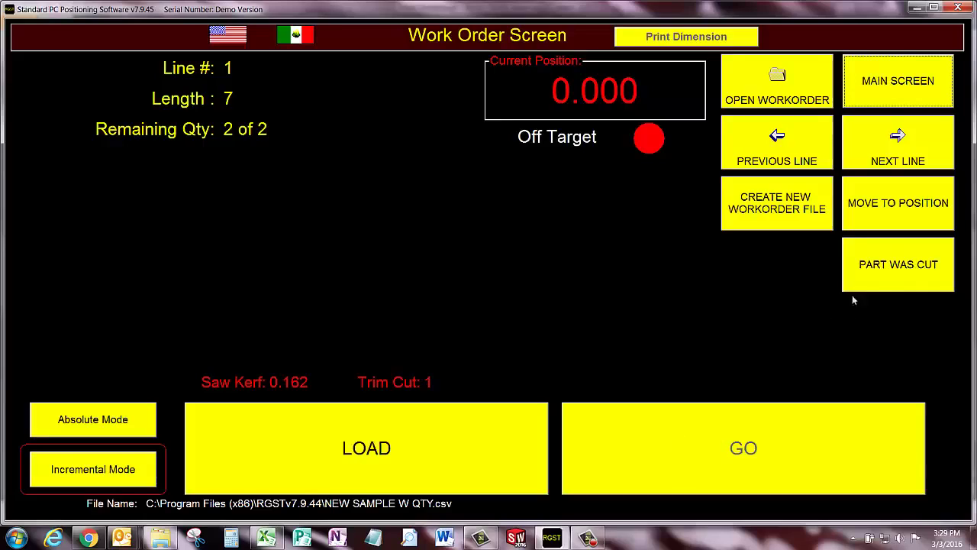
Mark both length 7 parts of line 1 and all six length 2.25 parts of line 2 as cut.
{"action": "left_click", "coordinate": [898, 267]}
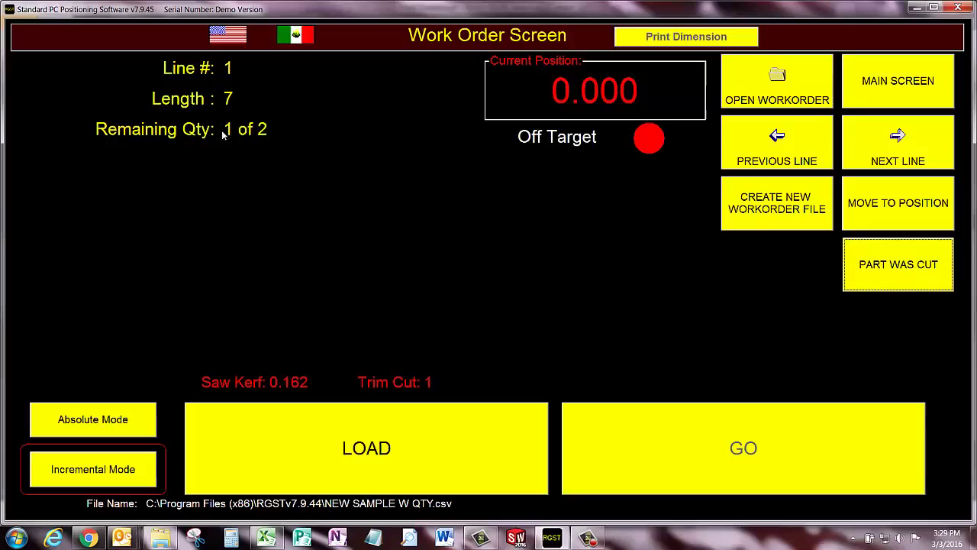
{"action": "left_click", "coordinate": [877, 281]}
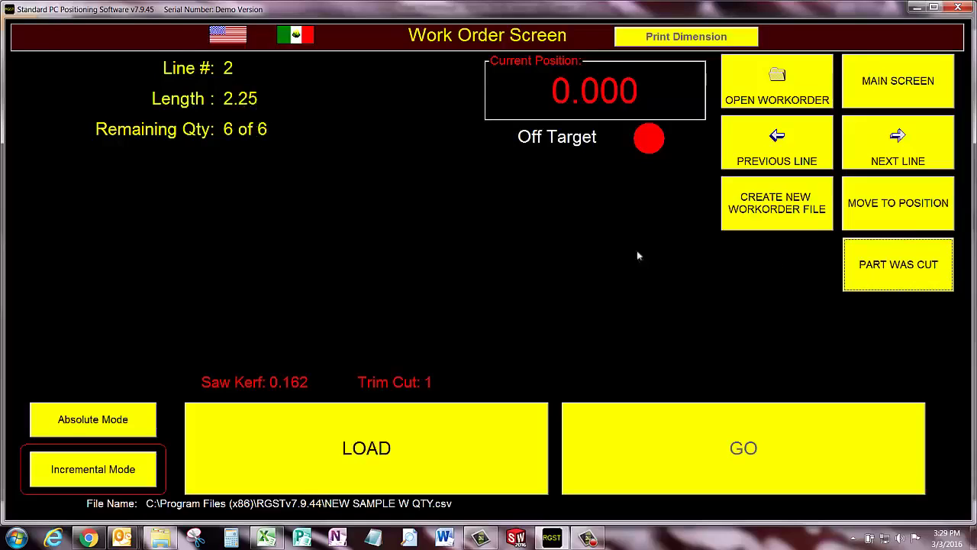
{"action": "left_click", "coordinate": [909, 280]}
{"action": "left_click", "coordinate": [910, 280]}
{"action": "left_click", "coordinate": [911, 280]}
{"action": "left_click", "coordinate": [911, 280]}
{"action": "left_click", "coordinate": [911, 280]}
{"action": "left_click", "coordinate": [910, 280]}
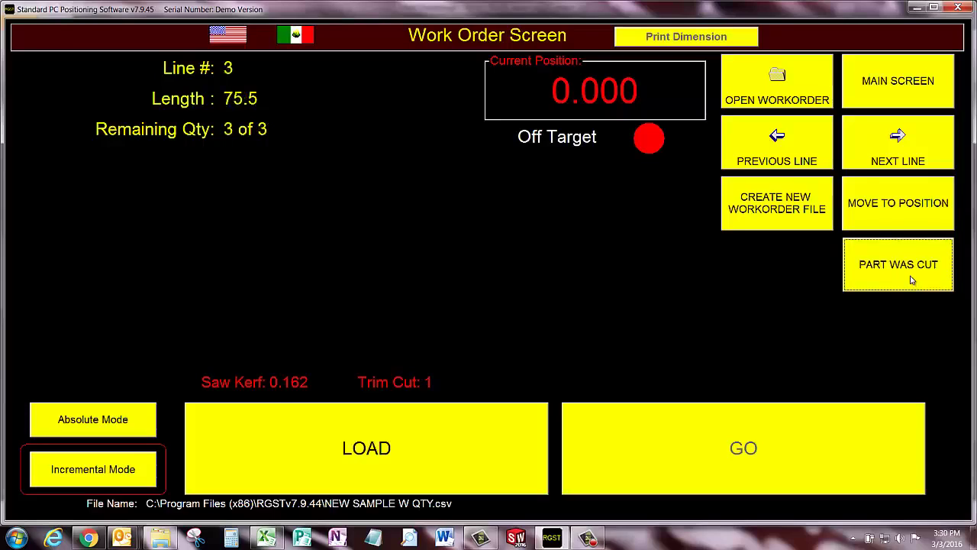